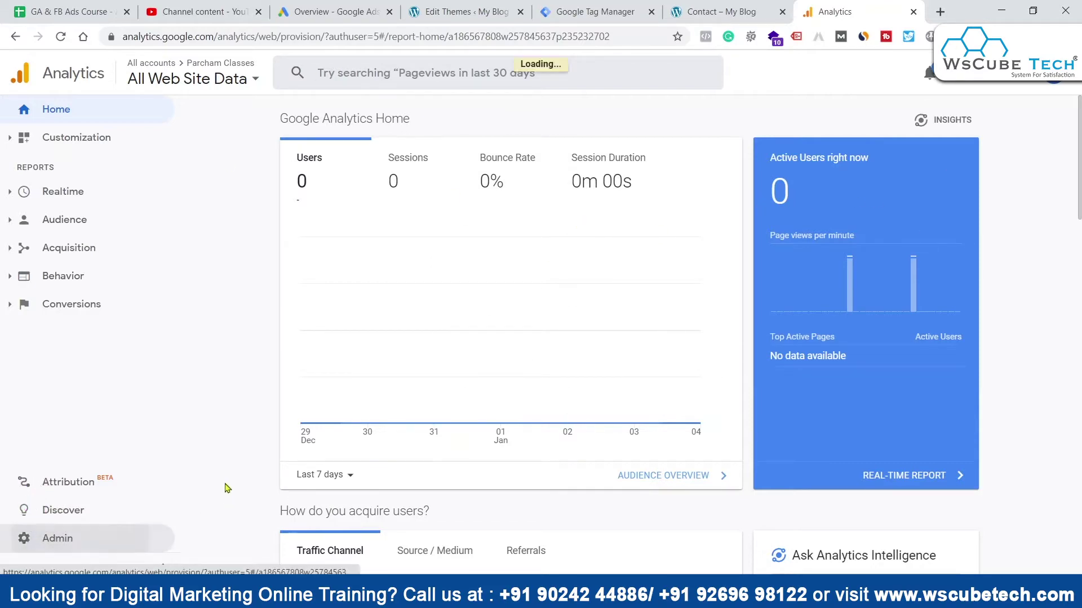
# Open the property's Data Collection settings under Tracking Info in Admin.
pyautogui.scroll(-5, 234, 453)
pyautogui.click(90, 538)
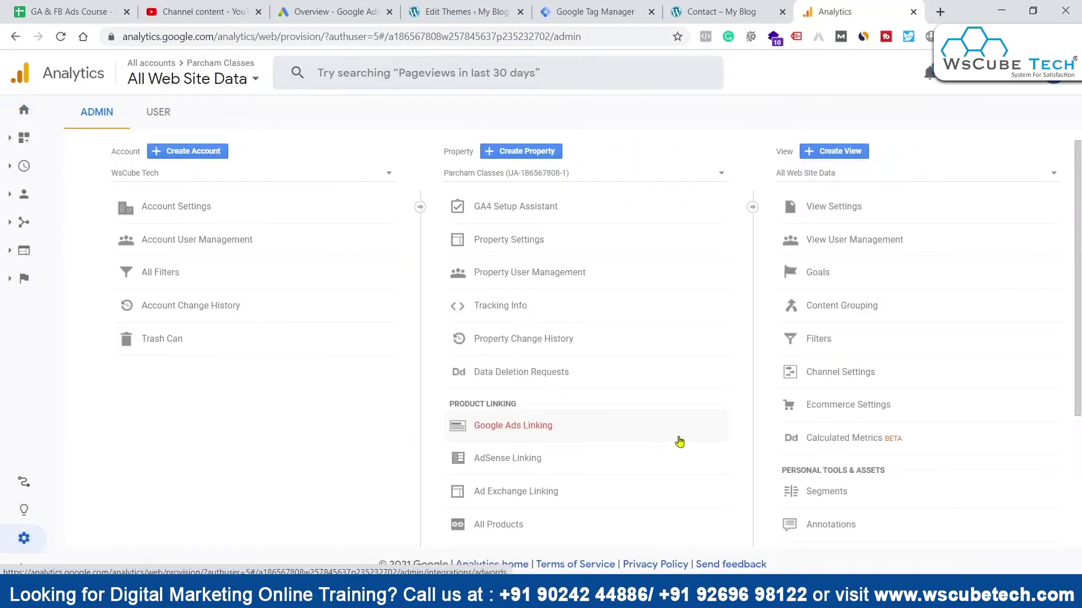
pyautogui.scroll(-1, 653, 388)
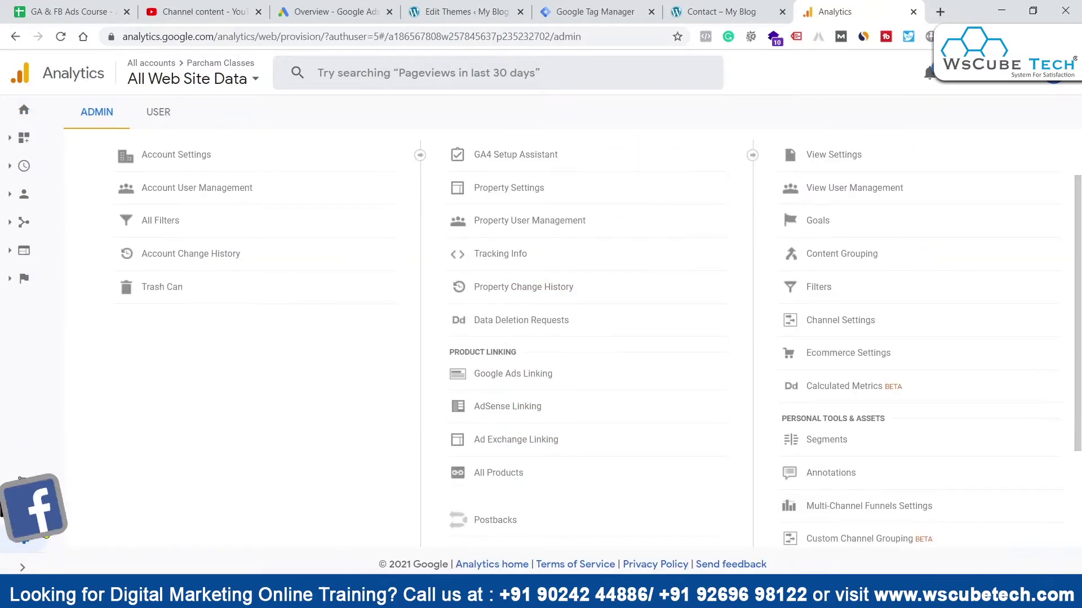
pyautogui.click(504, 265)
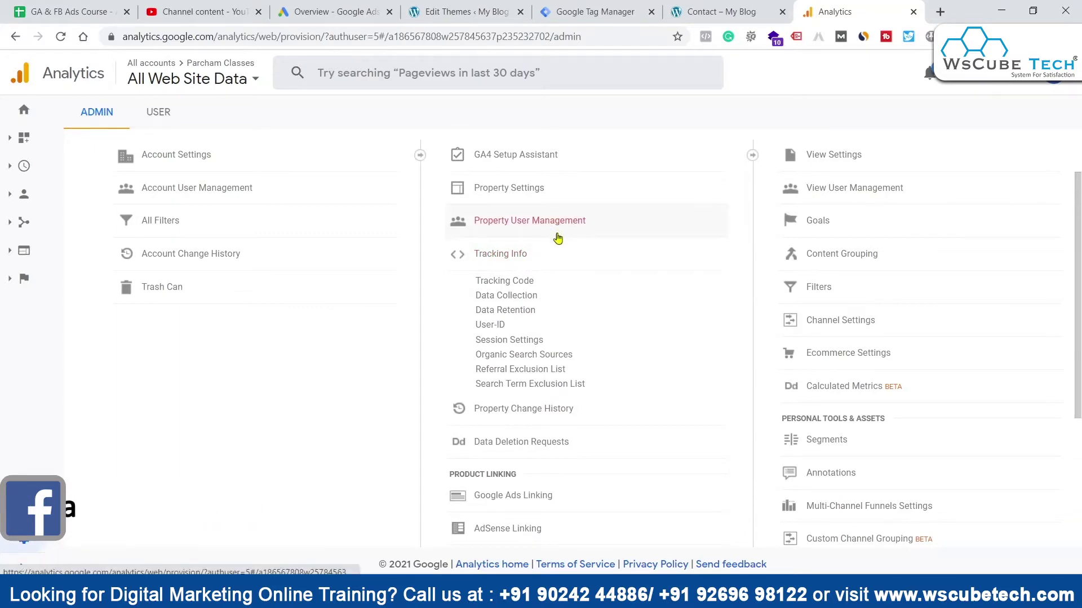
pyautogui.click(507, 296)
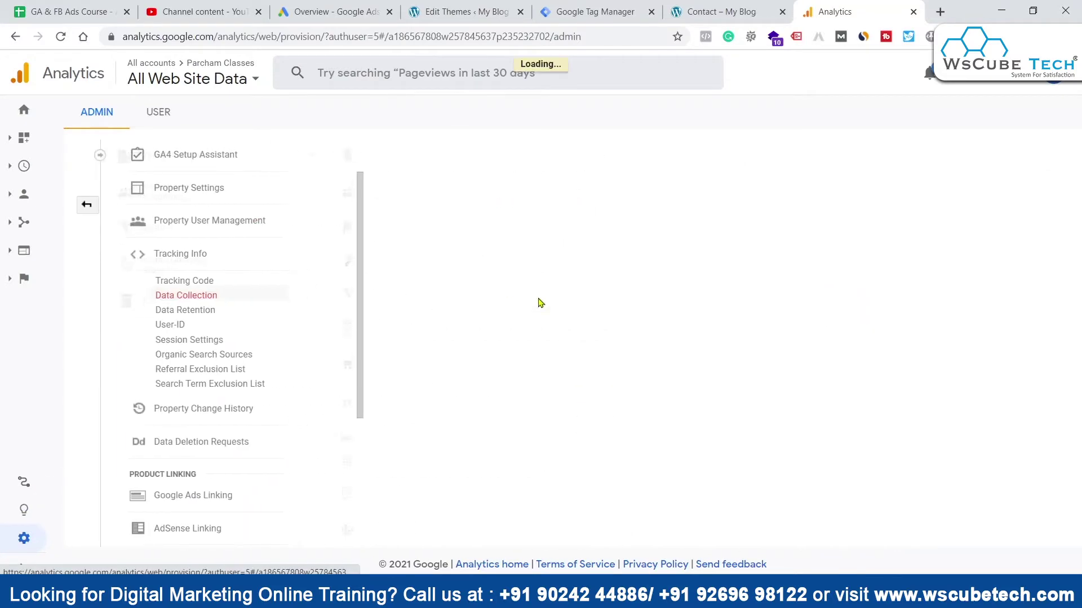
# Turn on Remarketing and Advertising Reporting Features, save, and return to the Admin overview.
pyautogui.scroll(-2, 334, 299)
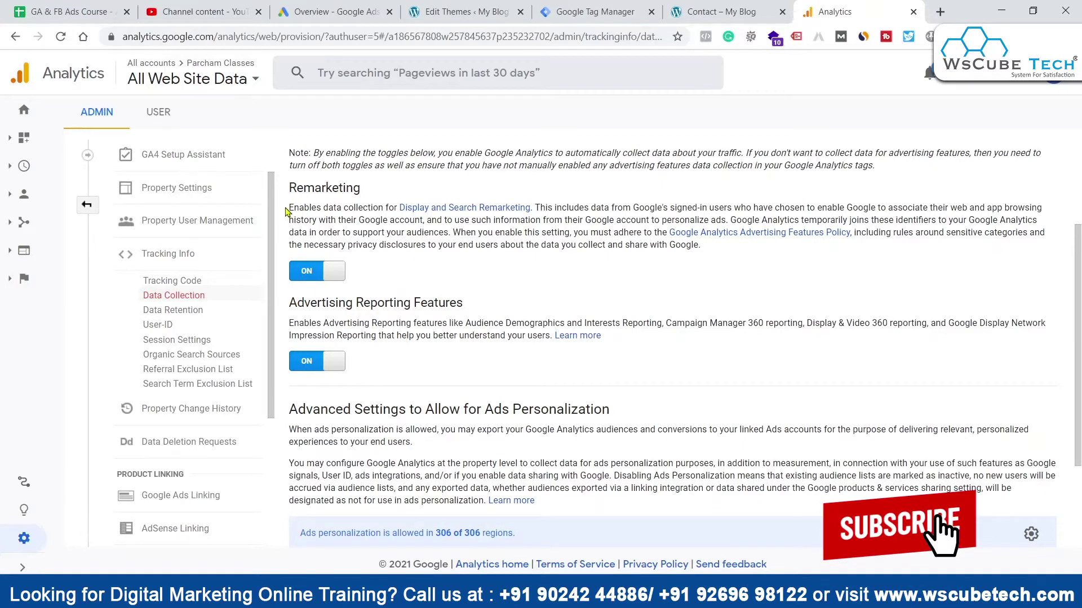
pyautogui.moveTo(289, 208); pyautogui.dragTo(329, 209)
pyautogui.click(333, 210)
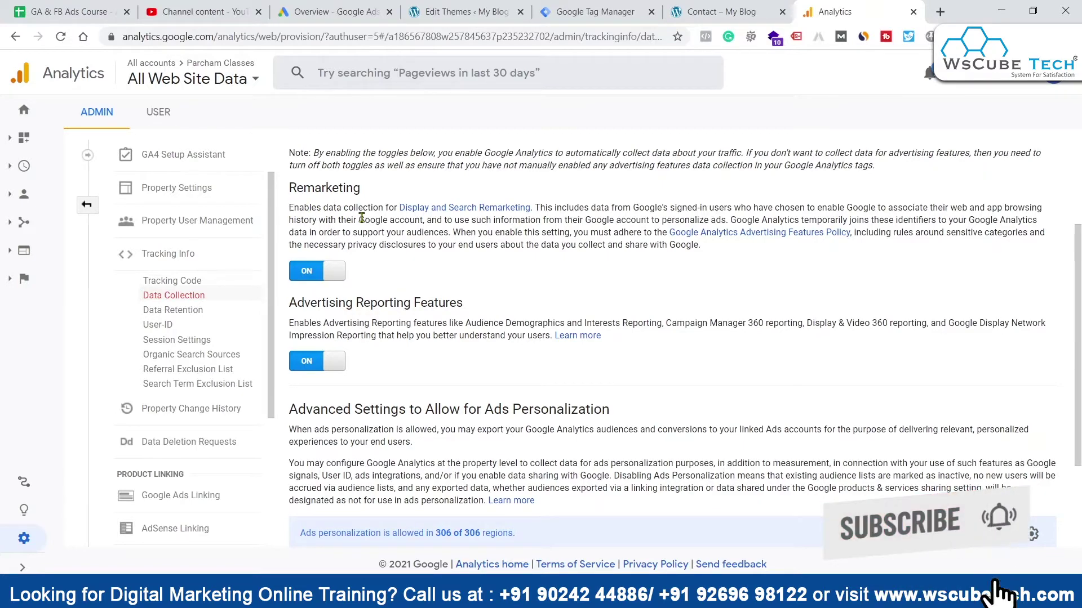
pyautogui.scroll(-3, 530, 310)
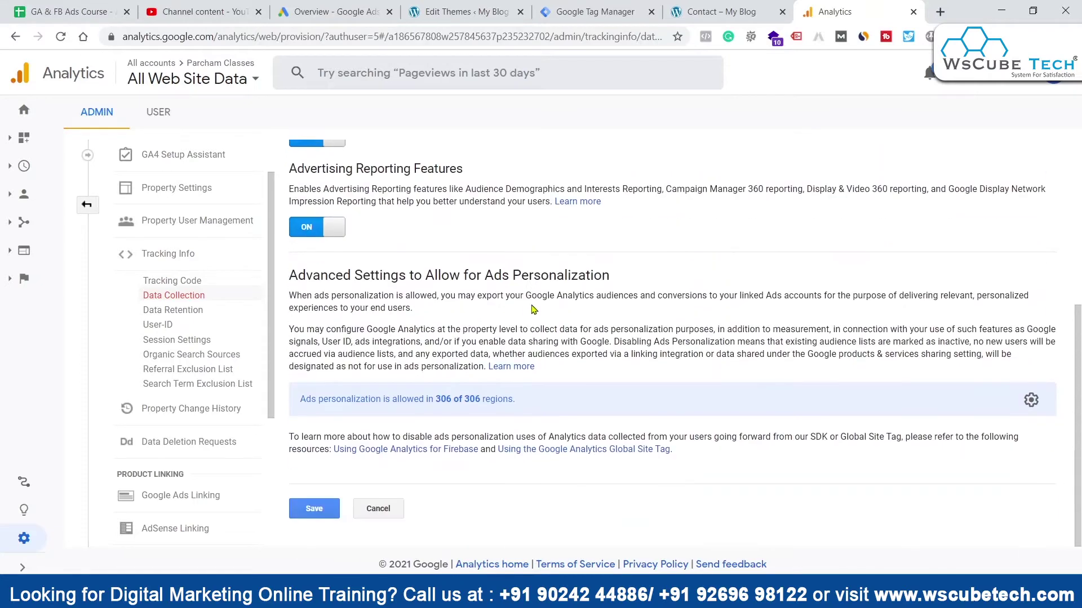
pyautogui.click(305, 509)
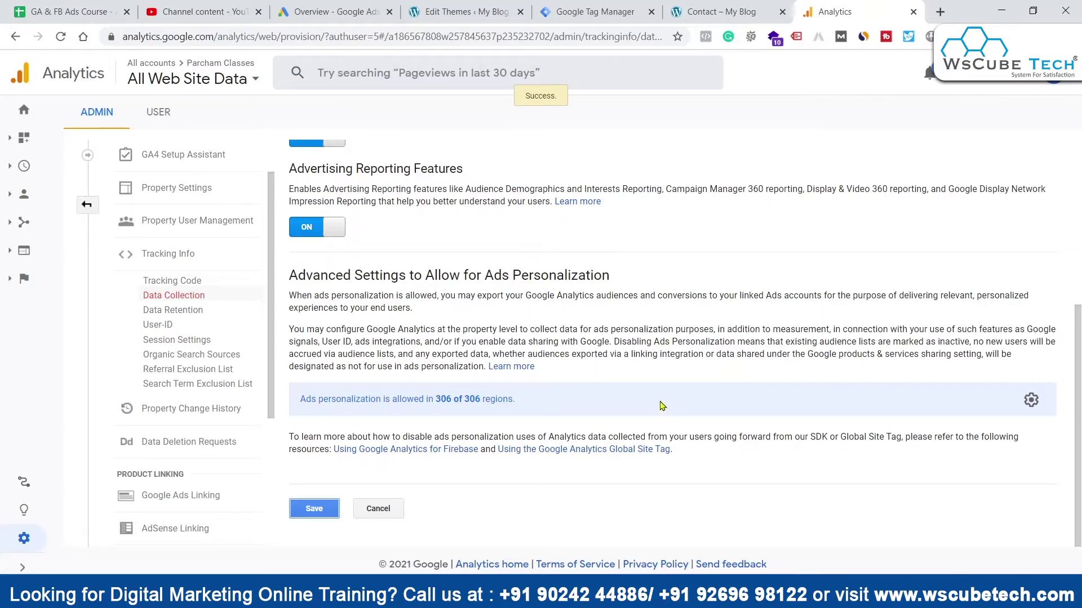
pyautogui.click(90, 209)
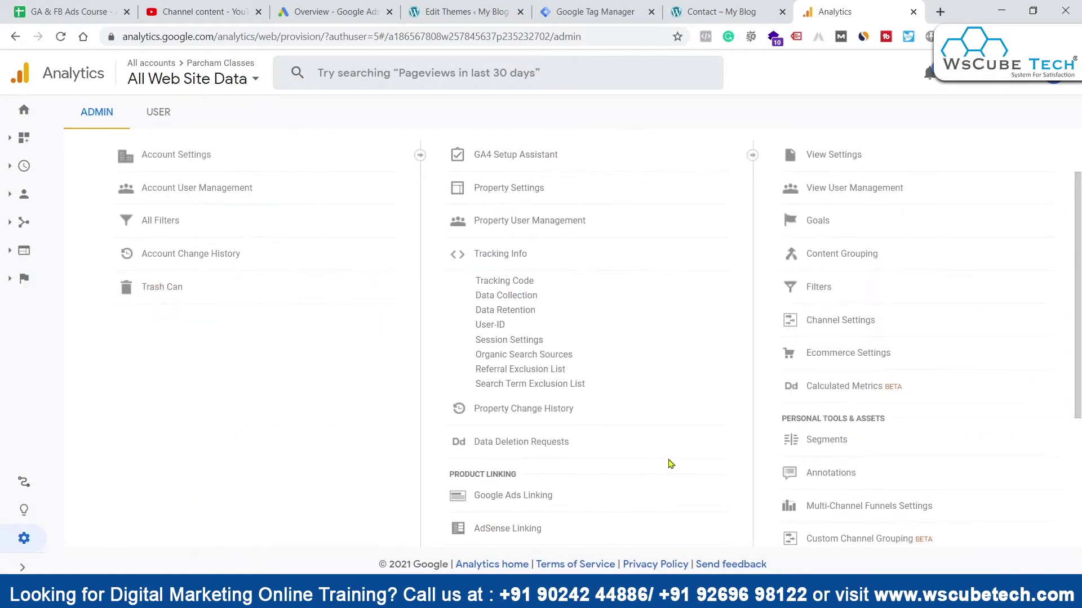
# Go to Audience Definitions > Audiences in the property admin.
pyautogui.click(512, 254)
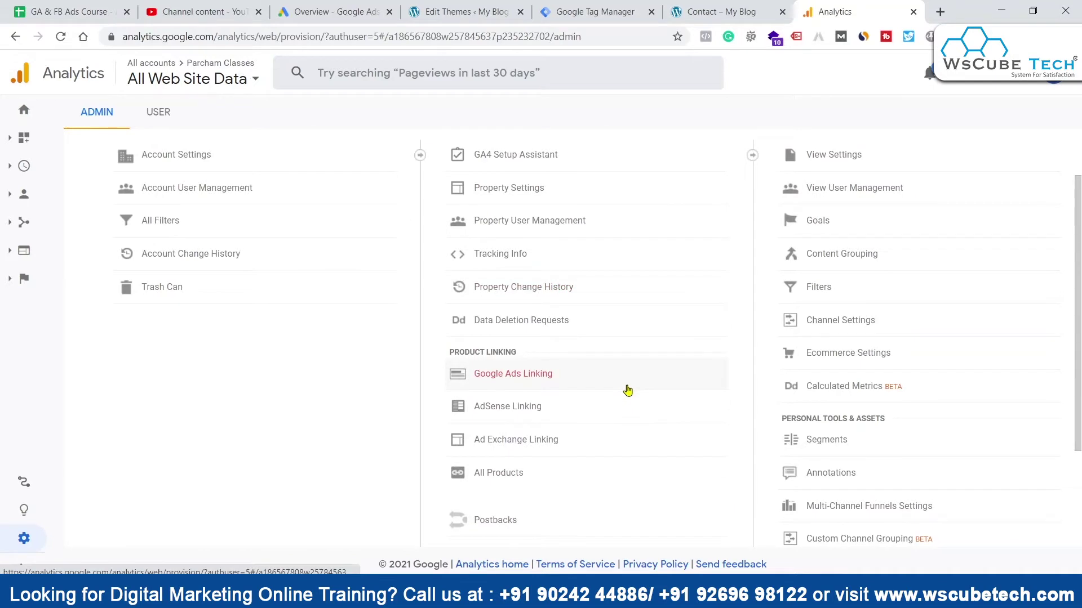
pyautogui.scroll(-3, 626, 391)
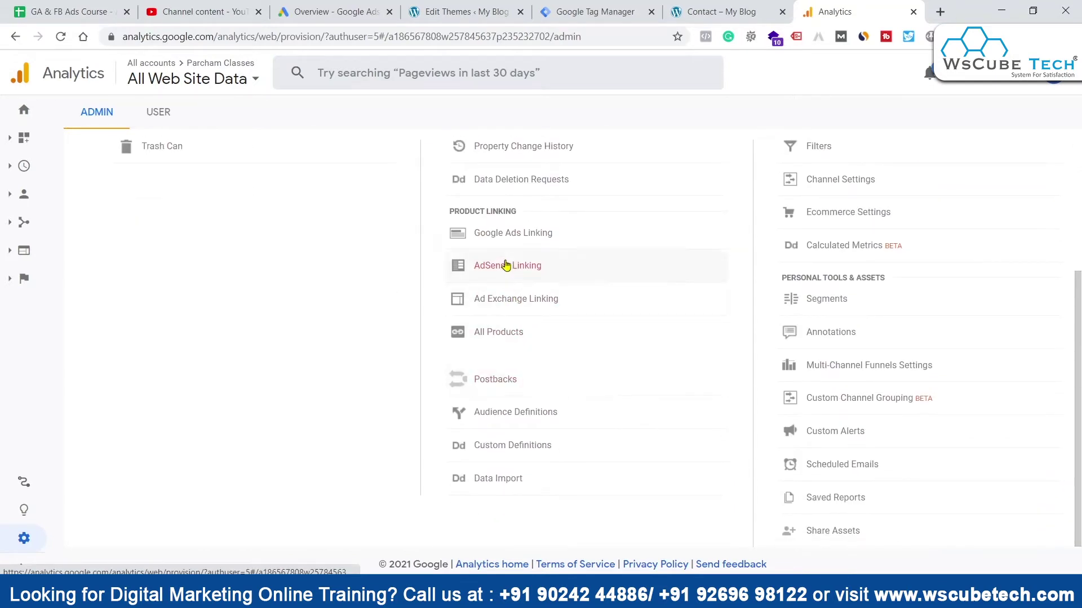
pyautogui.click(533, 413)
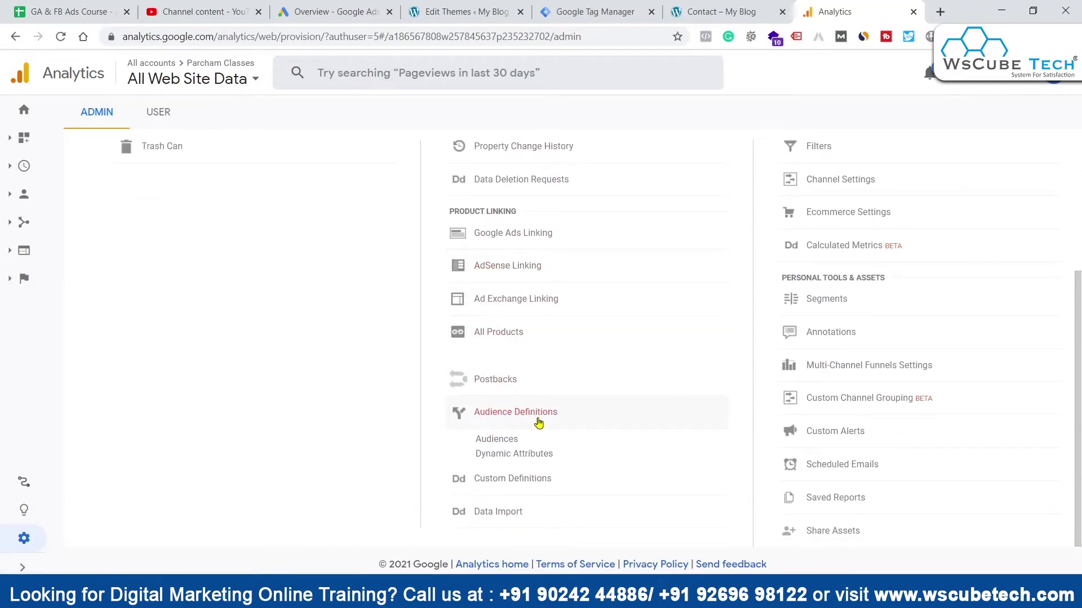
pyautogui.click(510, 438)
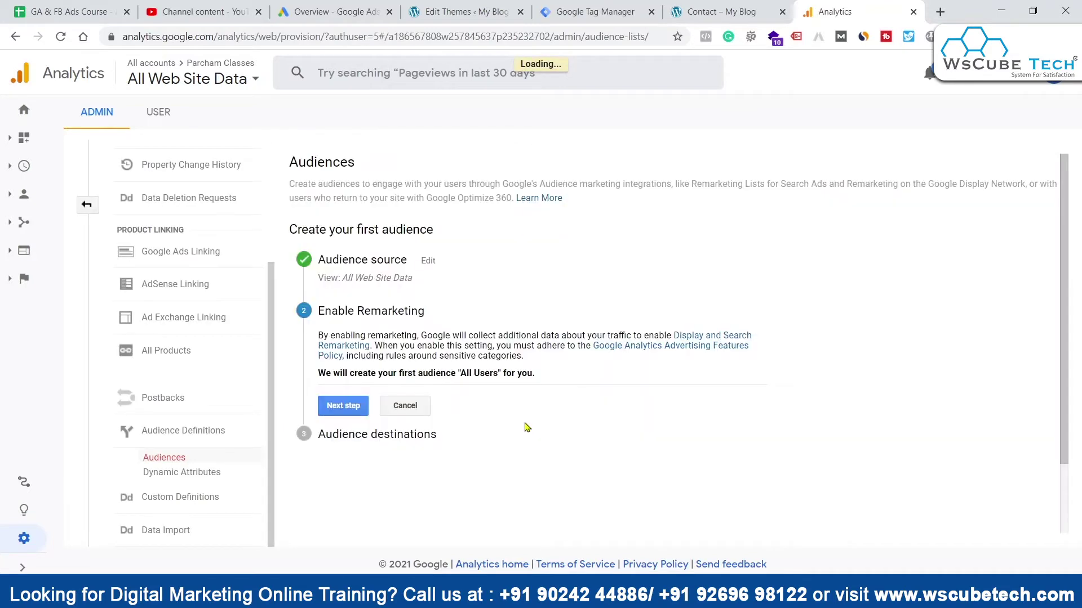
# Accept the All Users remarketing settings and add Parcham Classes as a destination.
pyautogui.click(343, 406)
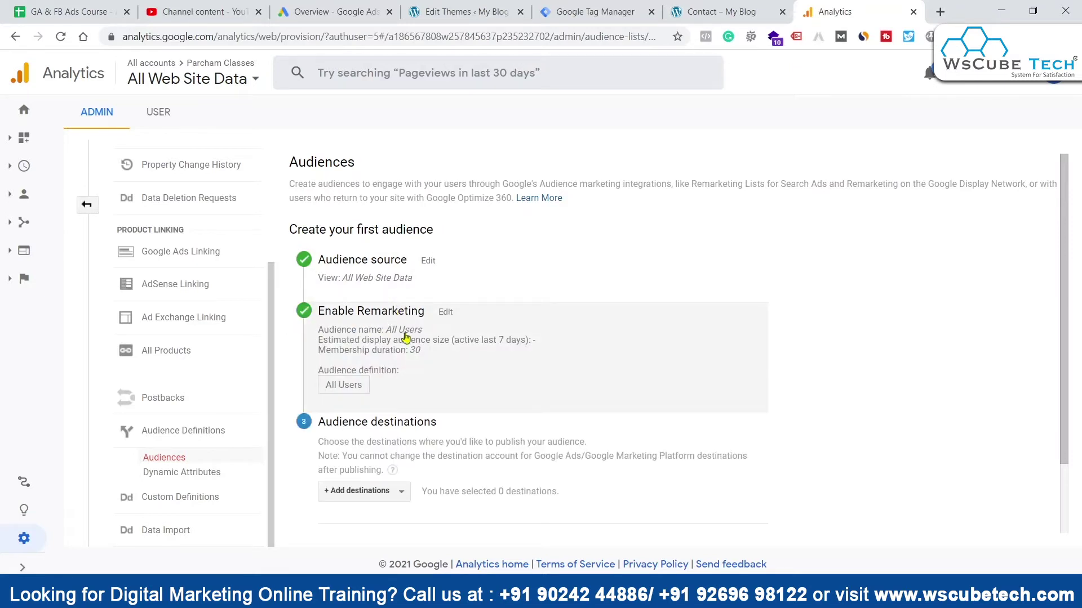
pyautogui.scroll(-2, 451, 406)
pyautogui.click(374, 415)
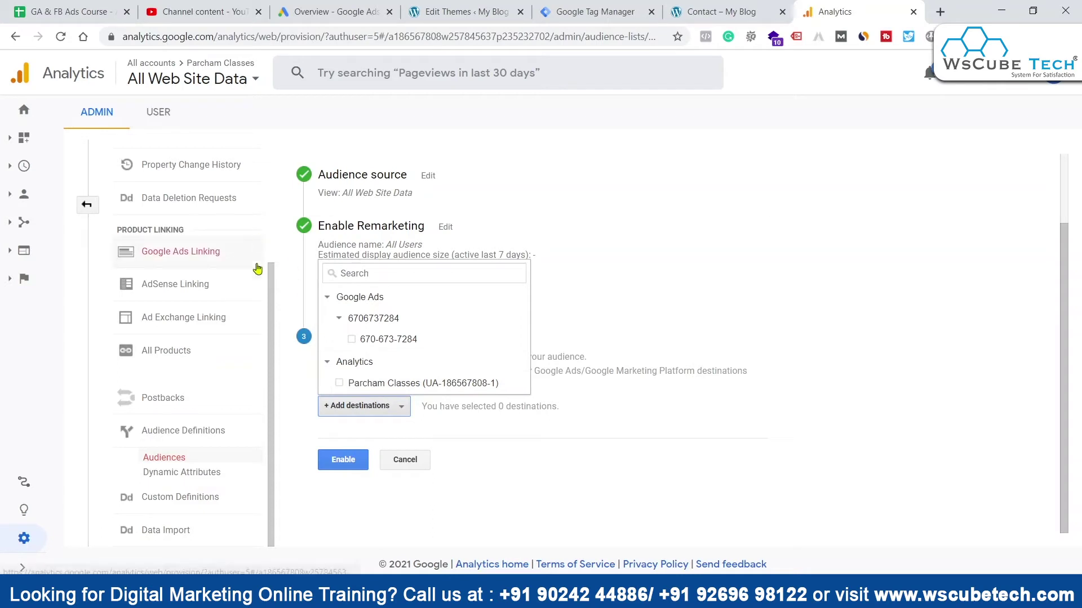
pyautogui.click(339, 383)
# Add the Google Ads account as a second destination, then check the Google Ads overview.
pyautogui.click(372, 344)
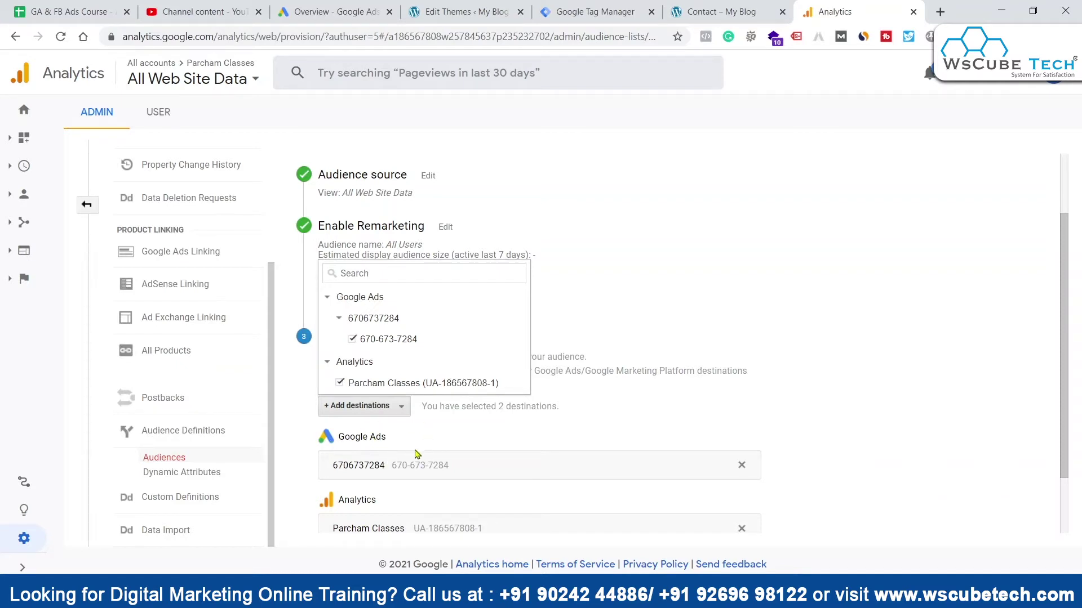
pyautogui.click(380, 476)
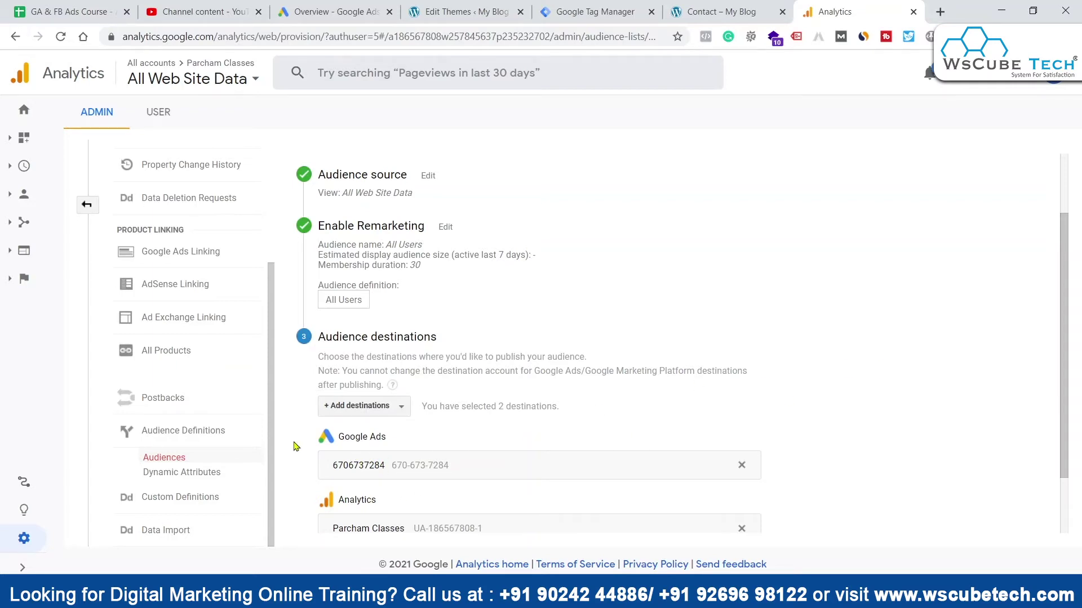
pyautogui.click(327, 12)
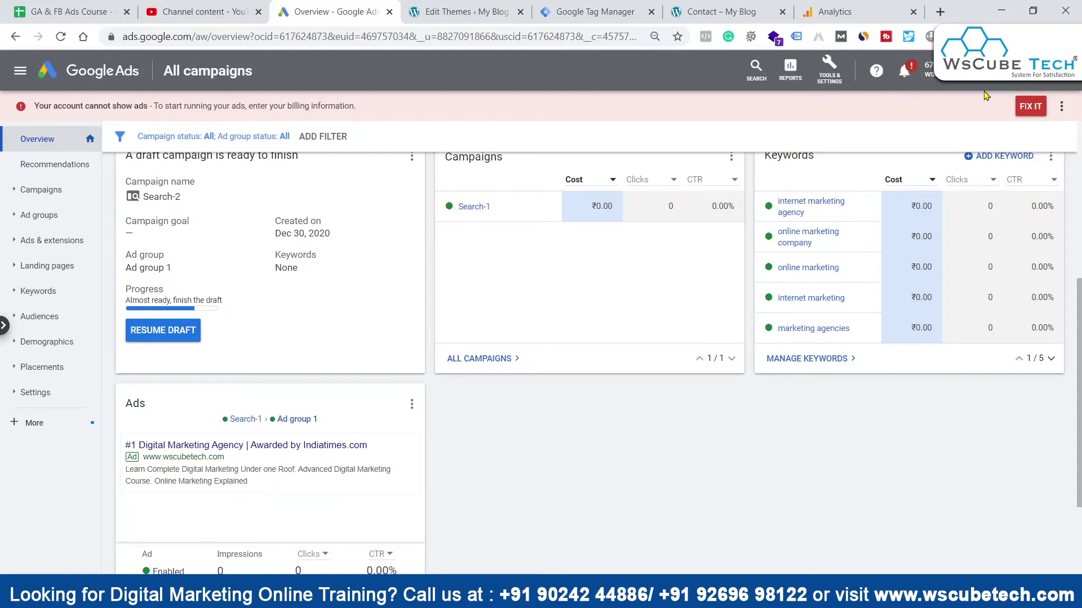
pyautogui.click(834, 11)
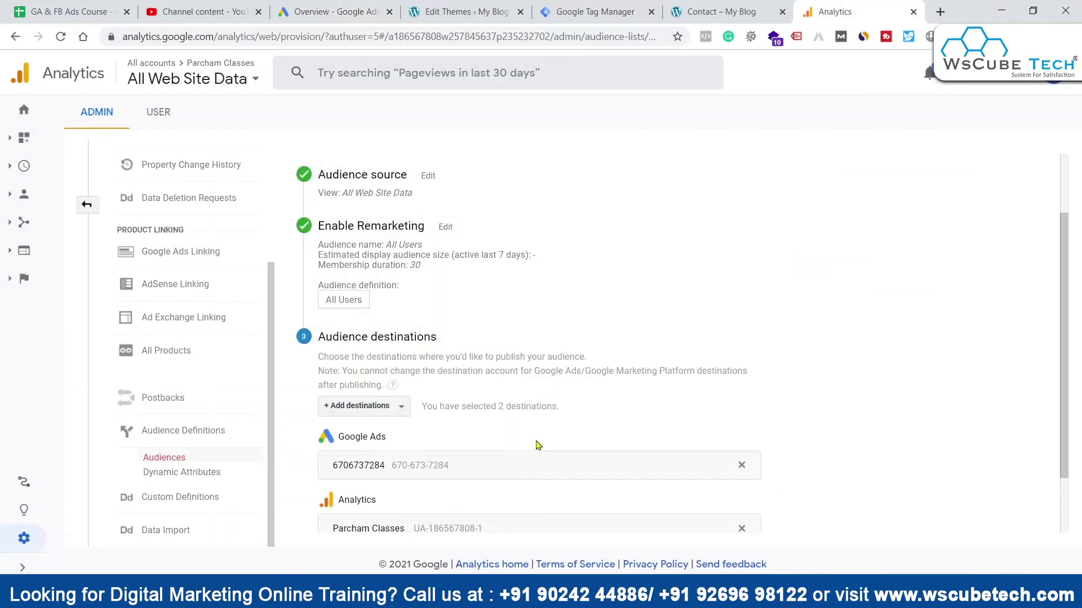
# Enable the All Users audience, publishing it to Google Ads and Analytics.
pyautogui.scroll(-2, 531, 425)
pyautogui.scroll(1, 532, 425)
pyautogui.scroll(-1, 740, 389)
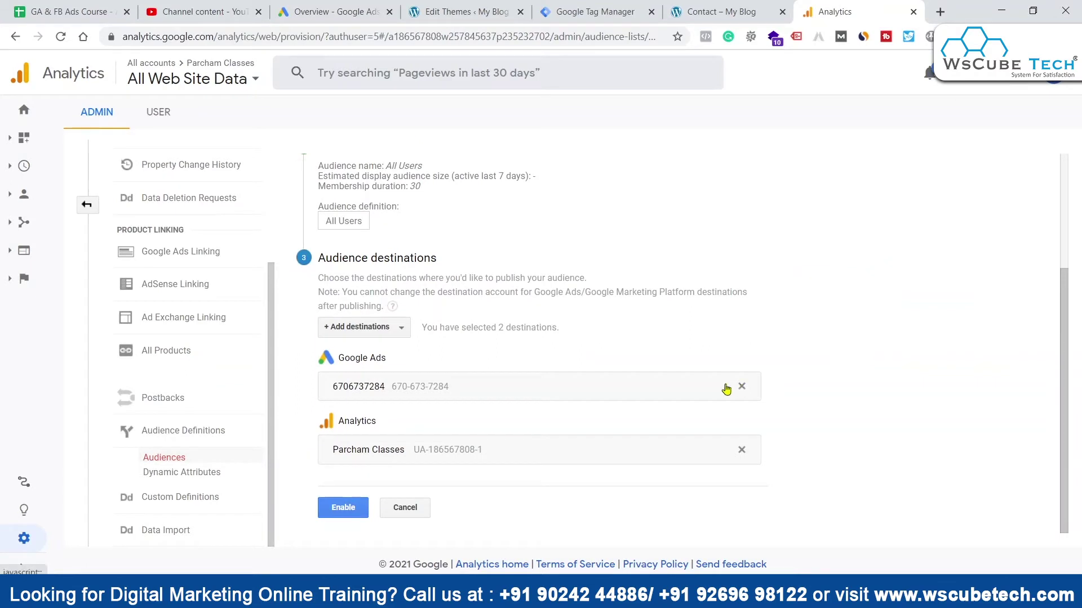
pyautogui.click(338, 507)
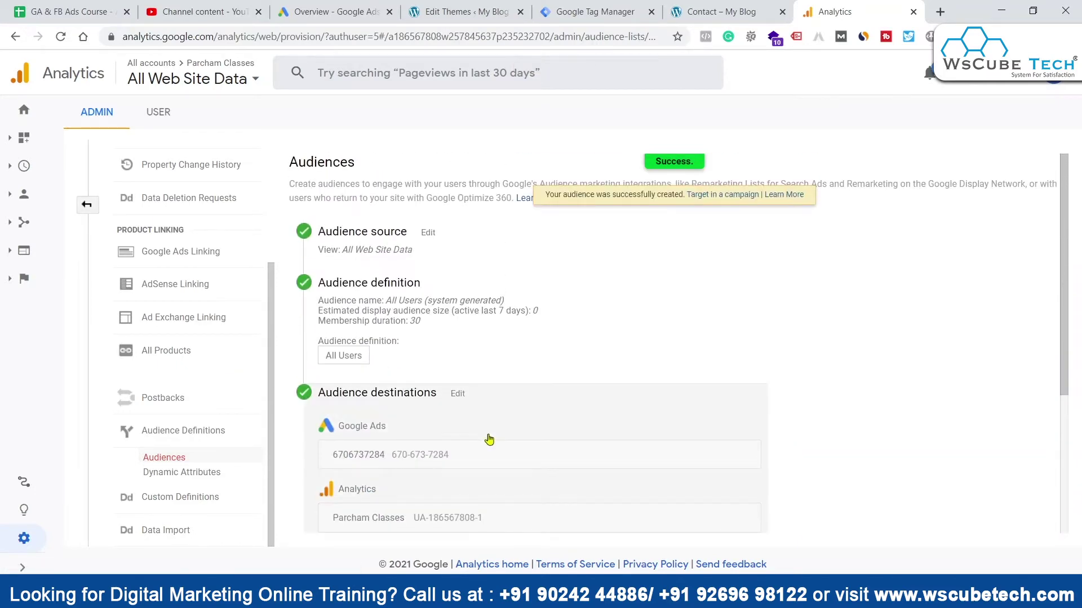
pyautogui.scroll(-4, 478, 423)
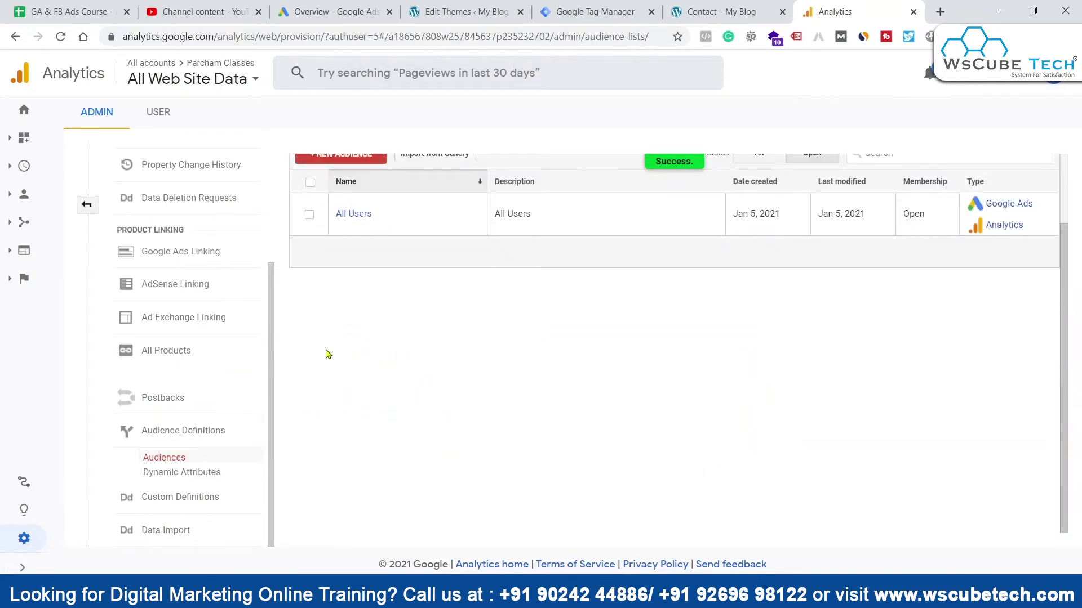
pyautogui.scroll(2, 437, 377)
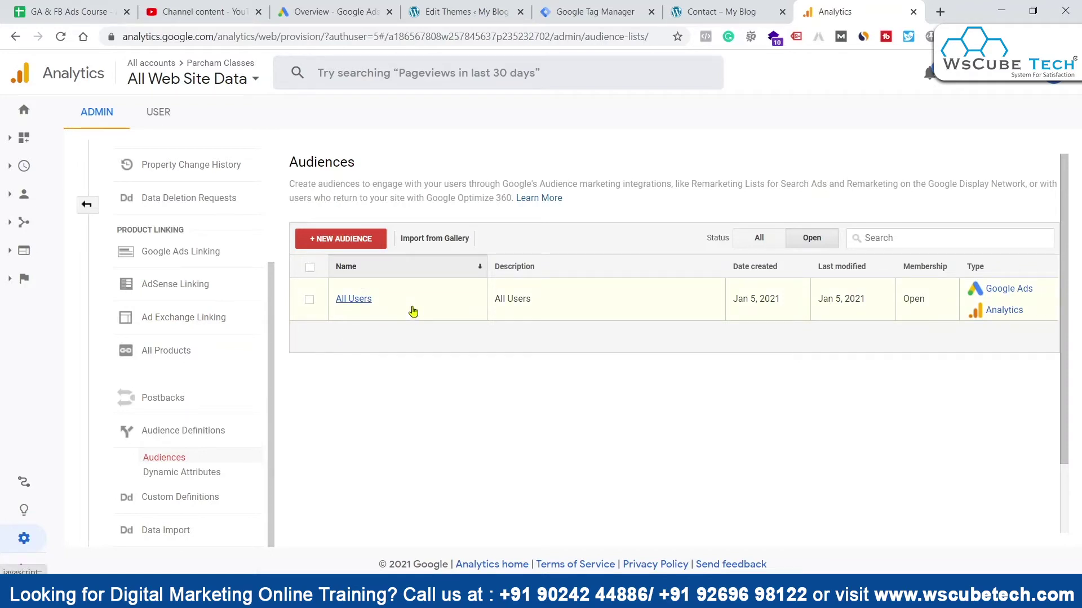
pyautogui.click(667, 6)
pyautogui.click(760, 5)
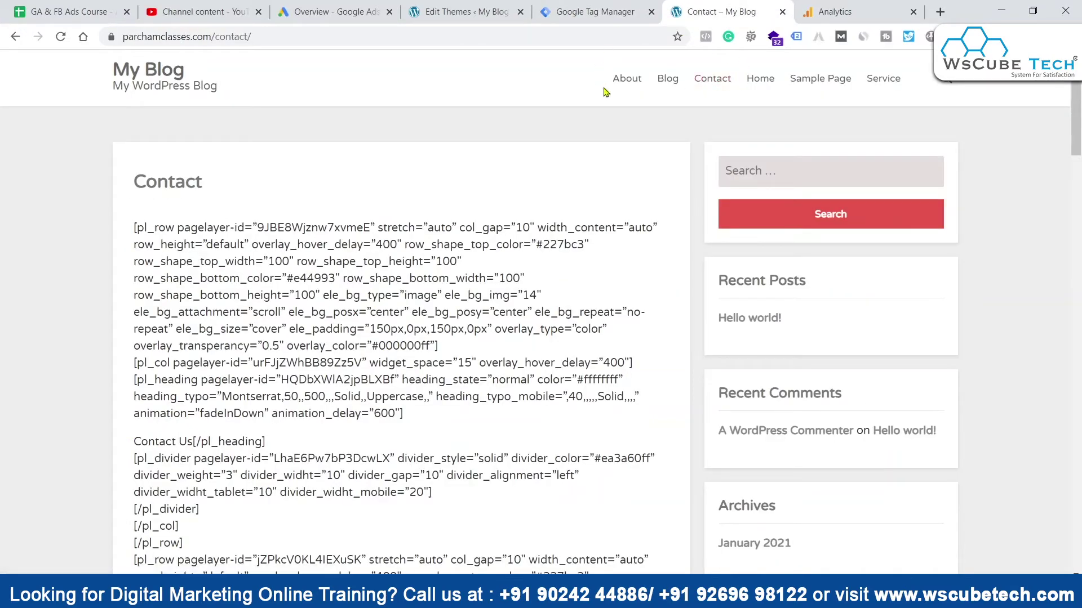
# Review the My Blog Contact page and confirm its URL path is /contact/.
pyautogui.scroll(-20, 569, 152)
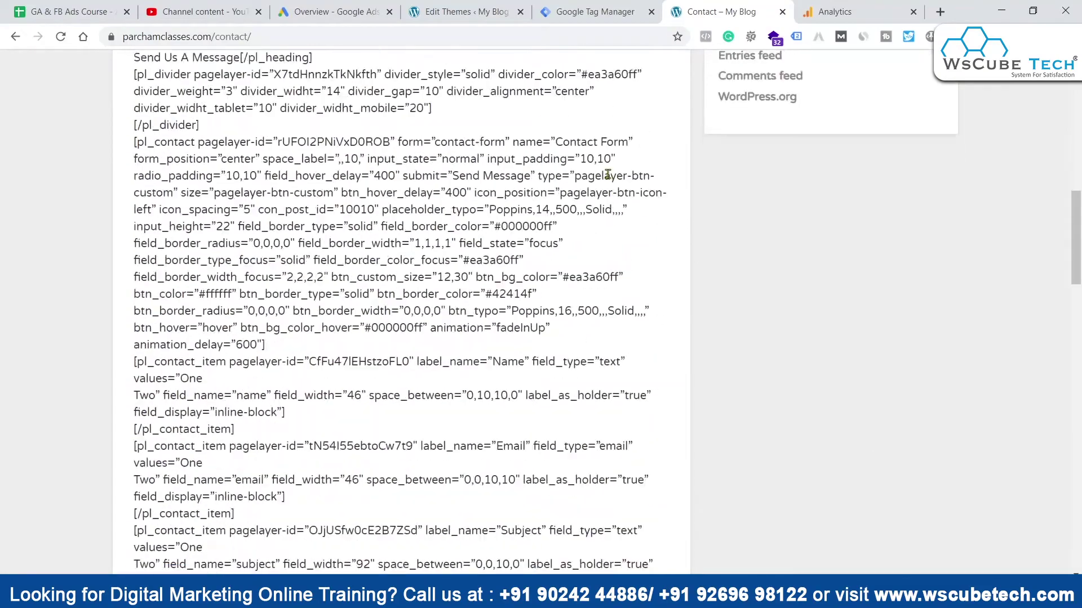
pyautogui.scroll(-10, 670, 282)
pyautogui.scroll(15, 674, 293)
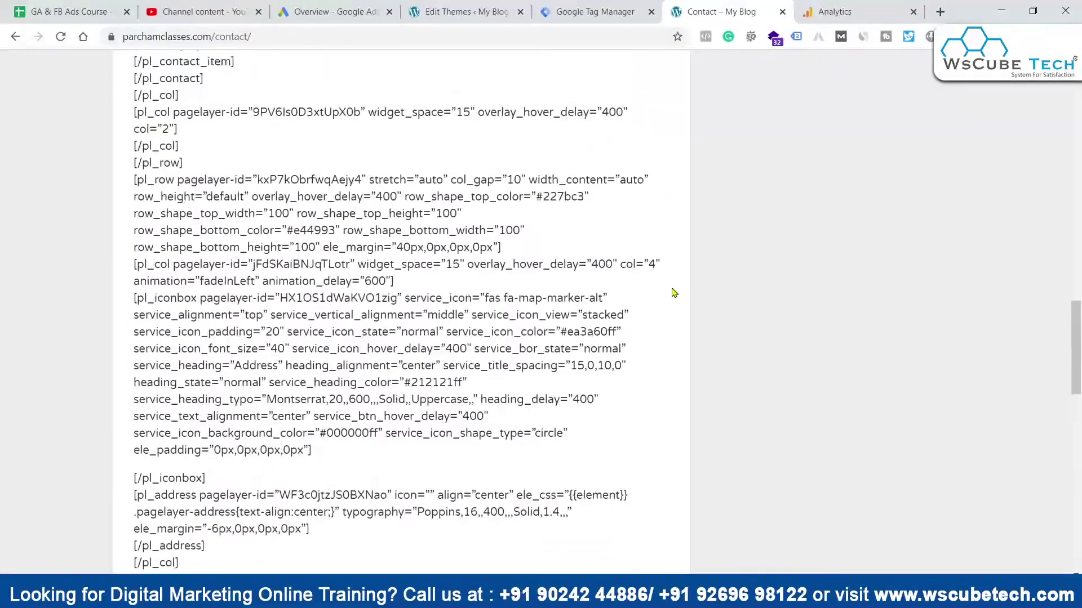
pyautogui.scroll(10, 674, 293)
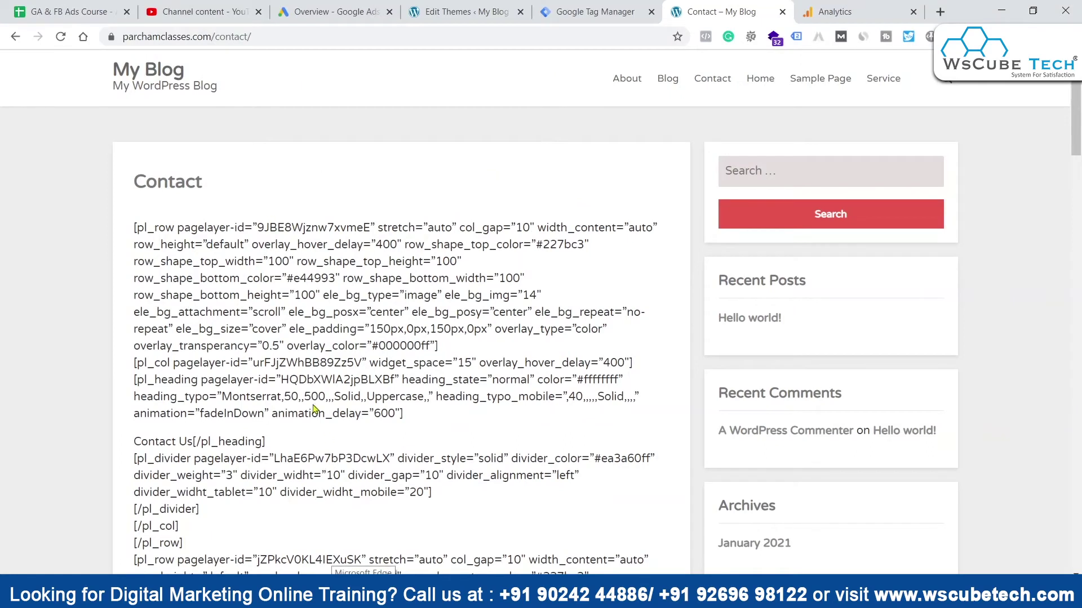
pyautogui.click(592, 34)
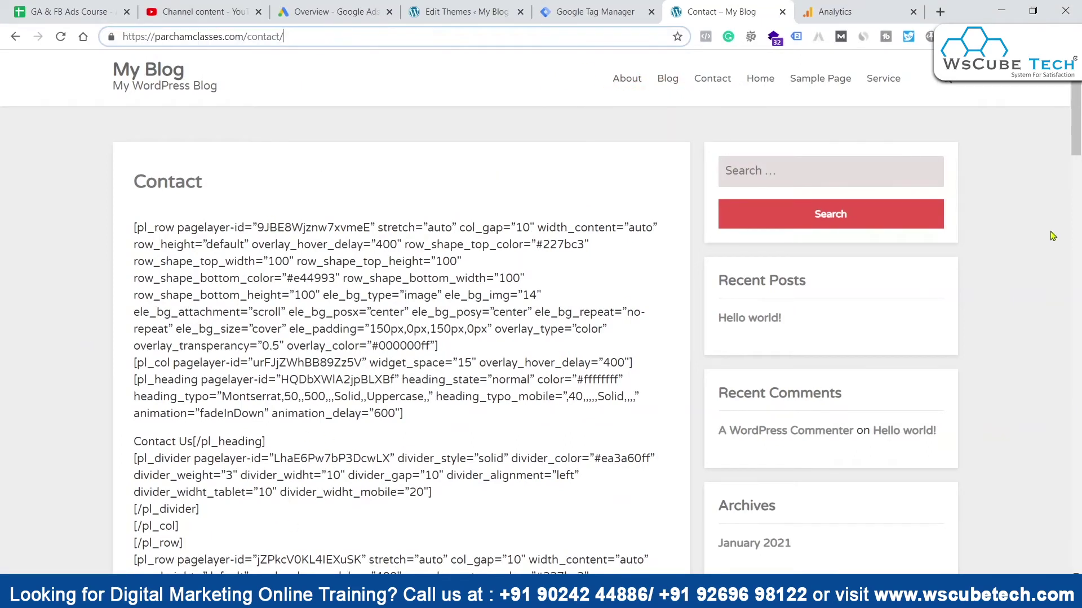
pyautogui.doubleClick(266, 40)
pyautogui.click(318, 38)
pyautogui.moveTo(247, 37); pyautogui.dragTo(377, 40)
pyautogui.click(377, 40)
pyautogui.moveTo(247, 37); pyautogui.dragTo(385, 39)
pyautogui.click(385, 39)
# Back in Analytics, open the Audience Builder for a new audience.
pyautogui.click(833, 11)
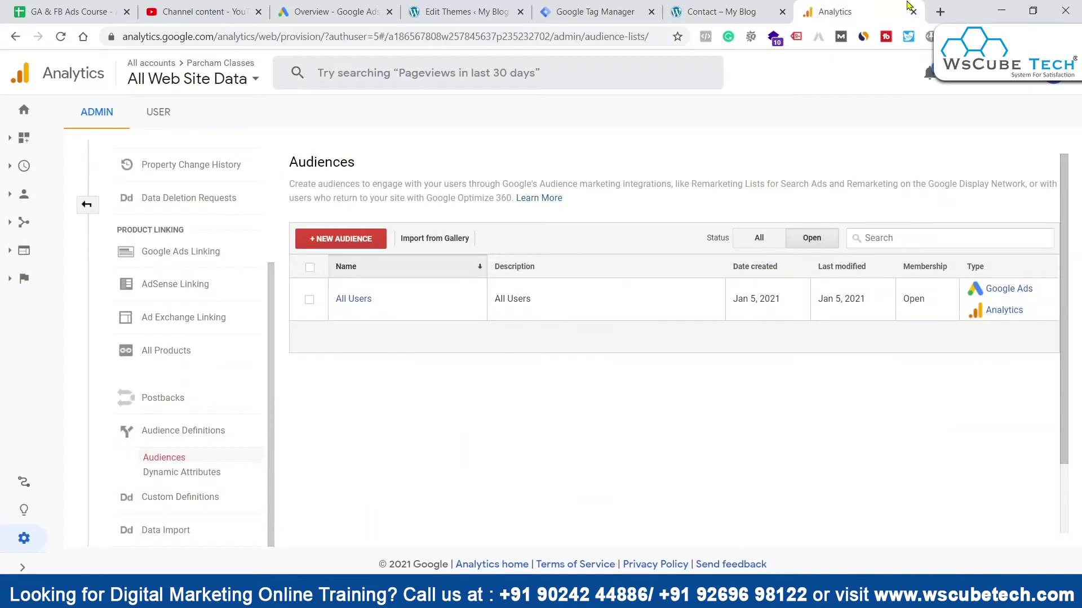
pyautogui.click(361, 239)
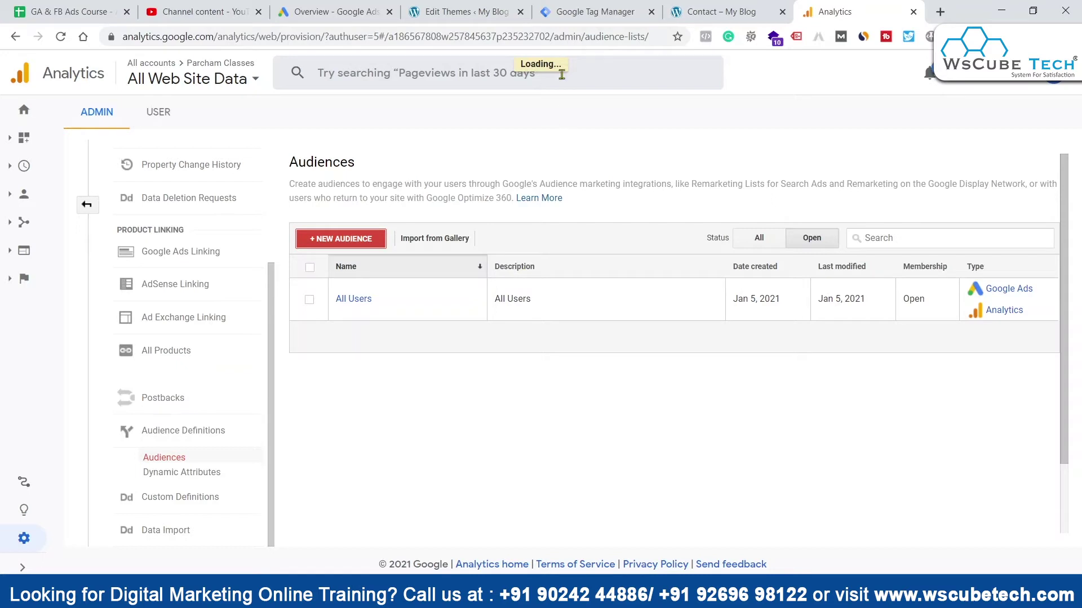
pyautogui.scroll(-2, 719, 231)
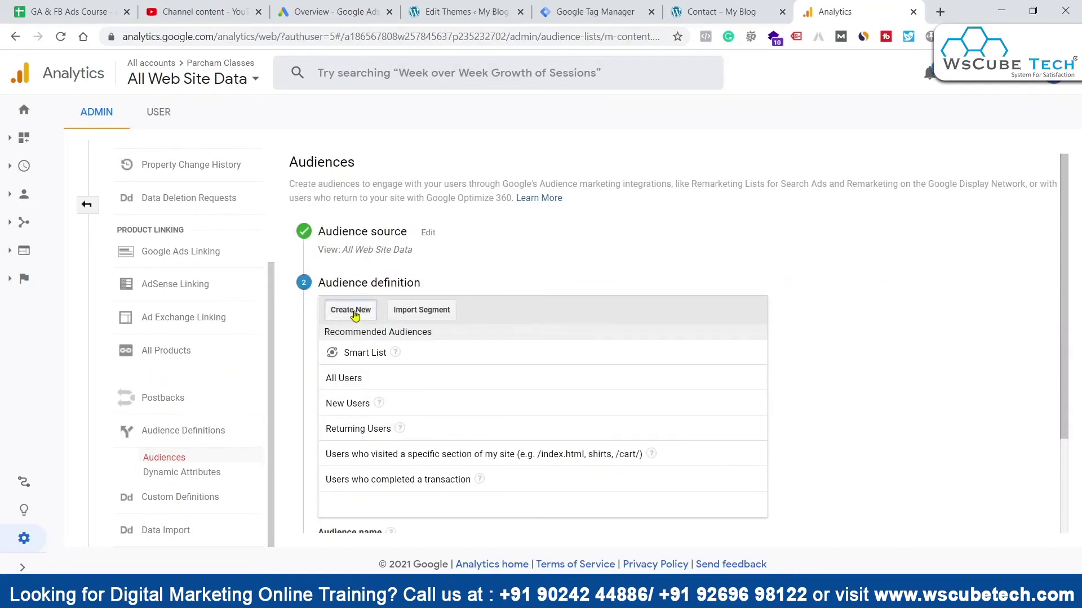
pyautogui.click(352, 310)
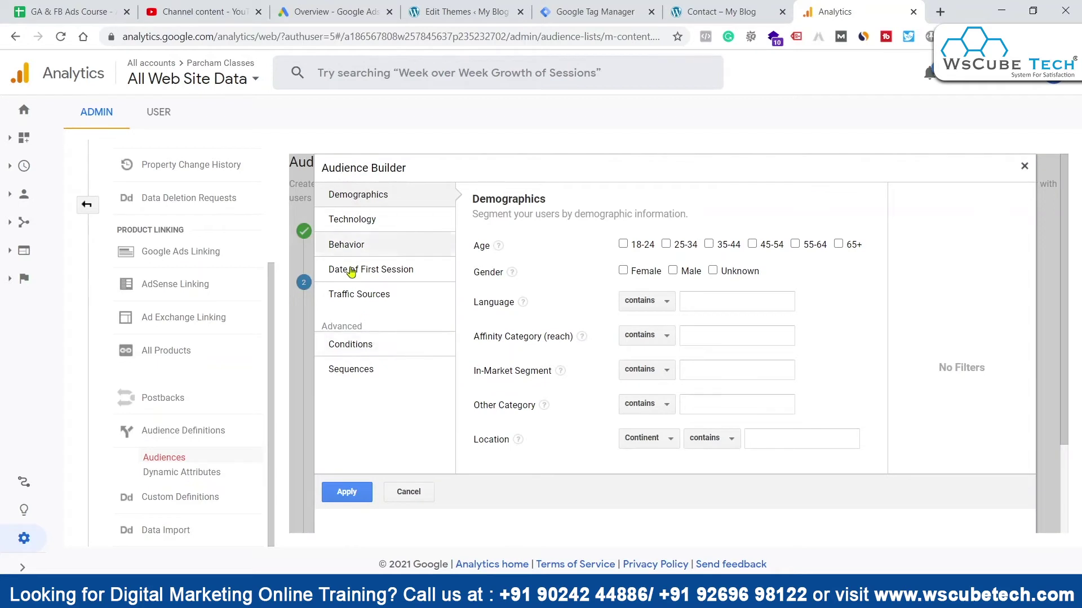
# Add and apply the advanced condition Page contains /contact/ to the new audience.
pyautogui.click(358, 346)
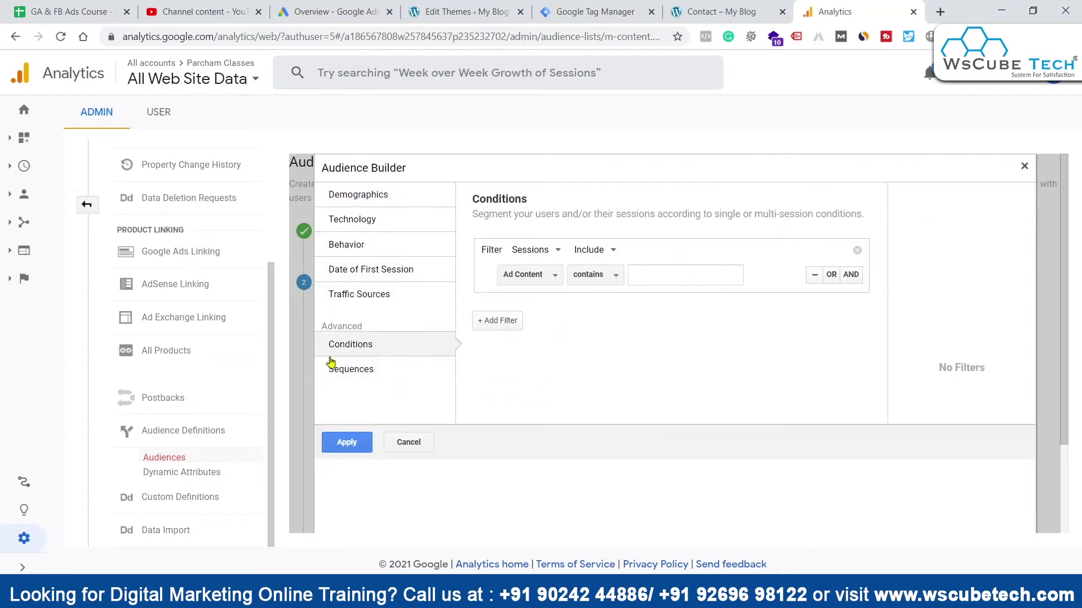
pyautogui.click(531, 275)
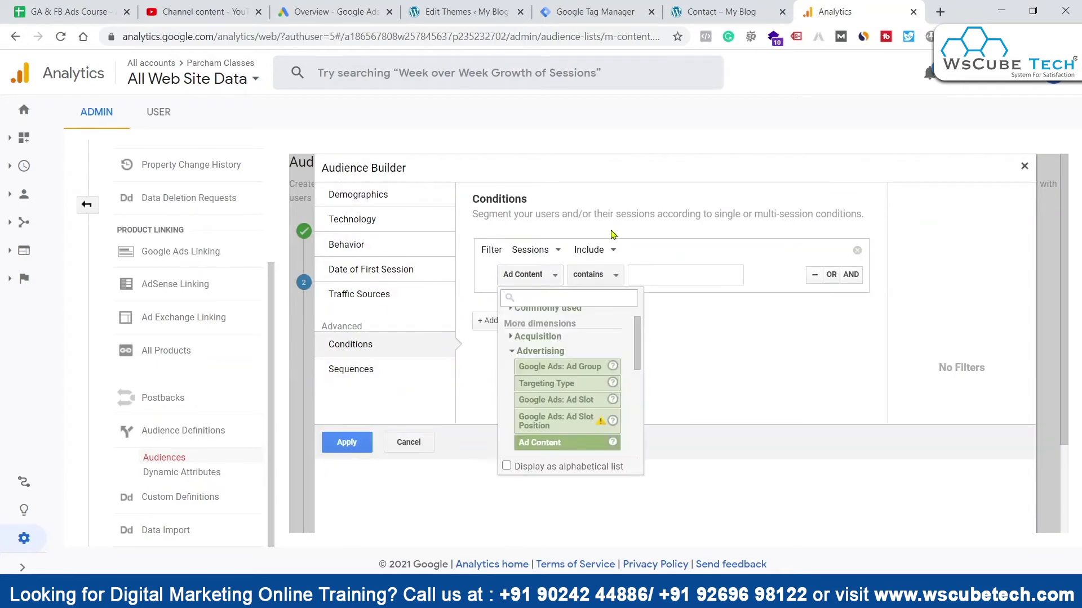
pyautogui.write('page')
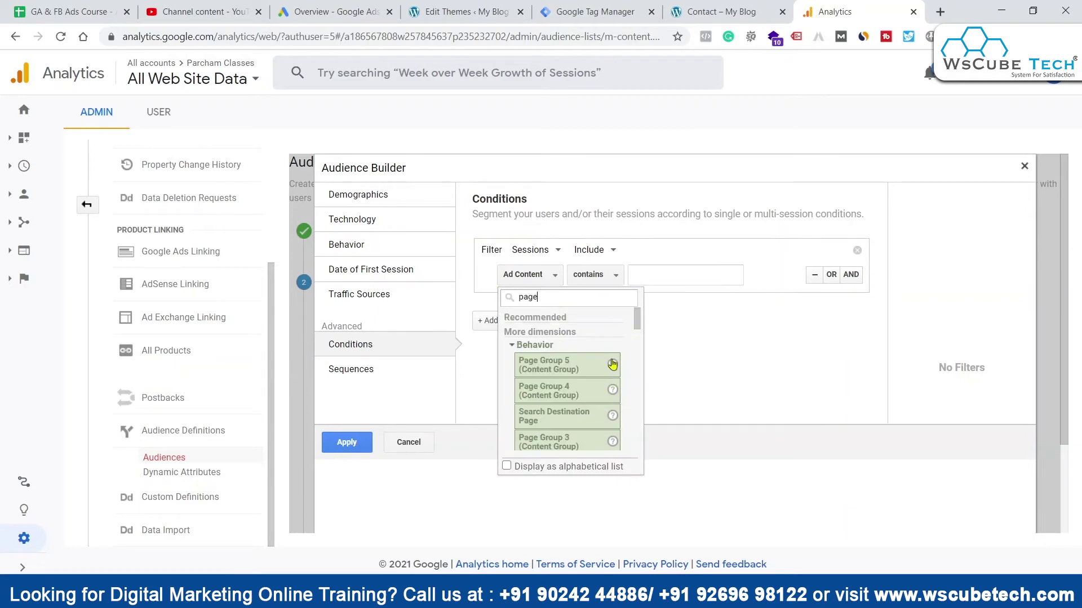
pyautogui.scroll(-3, 608, 361)
pyautogui.scroll(-5, 602, 348)
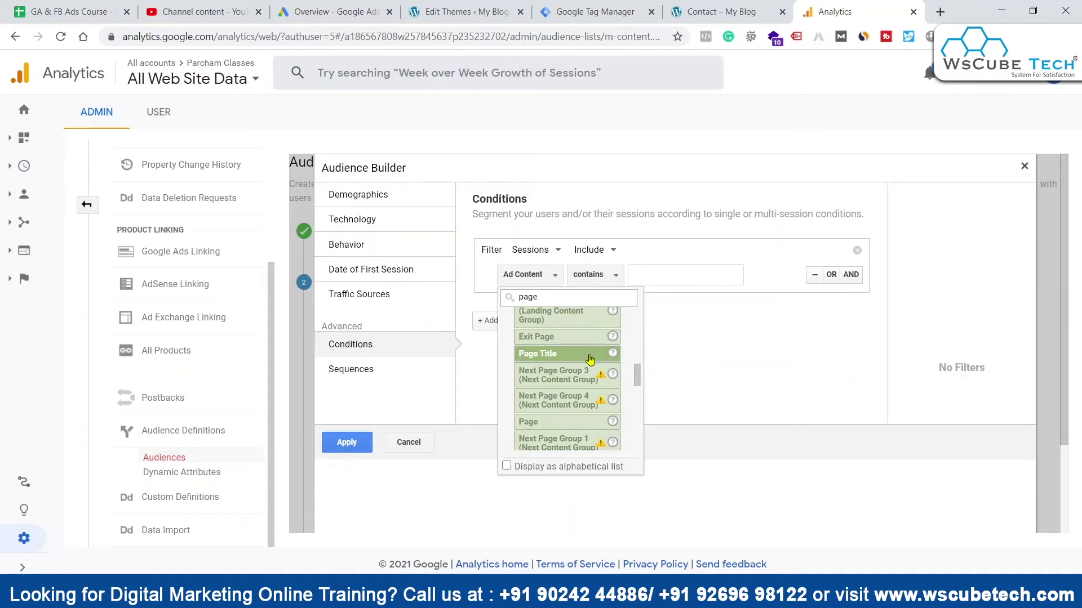
pyautogui.click(569, 422)
pyautogui.click(580, 274)
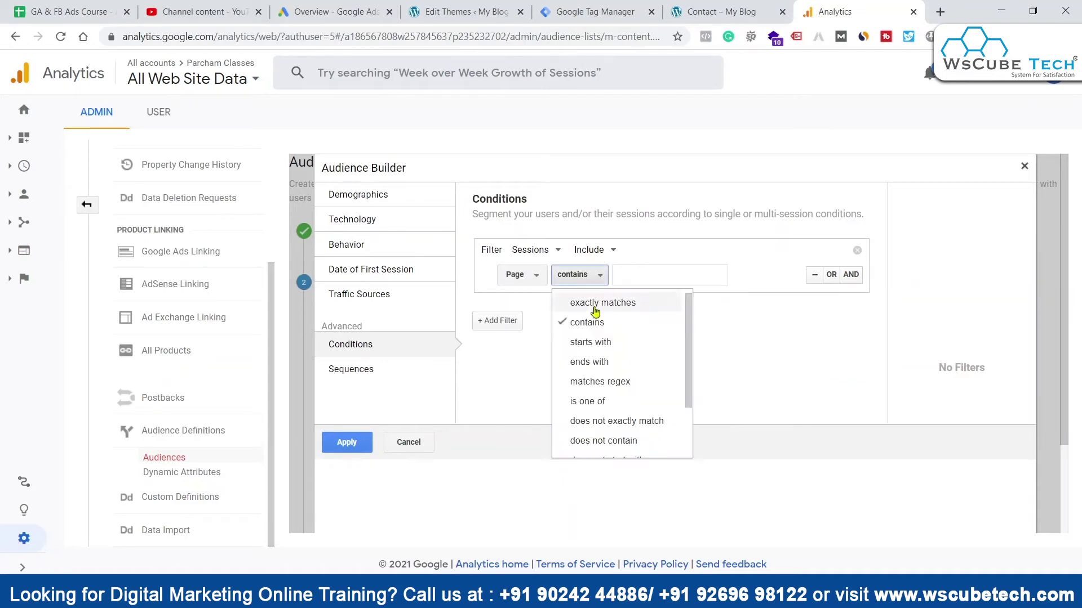
pyautogui.click(656, 107)
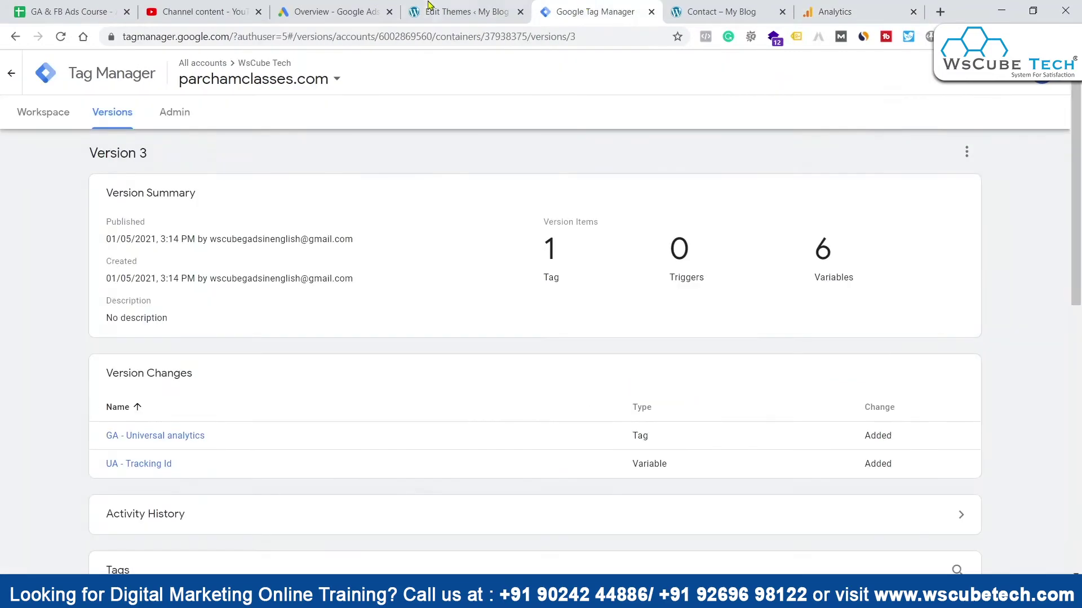
pyautogui.write('/contact/')
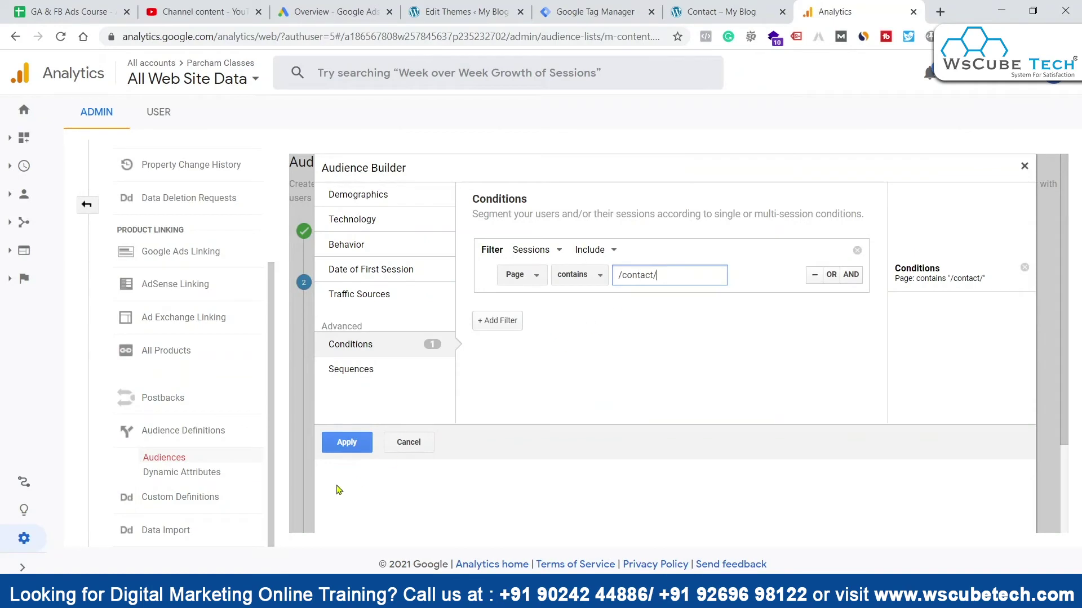
pyautogui.click(346, 443)
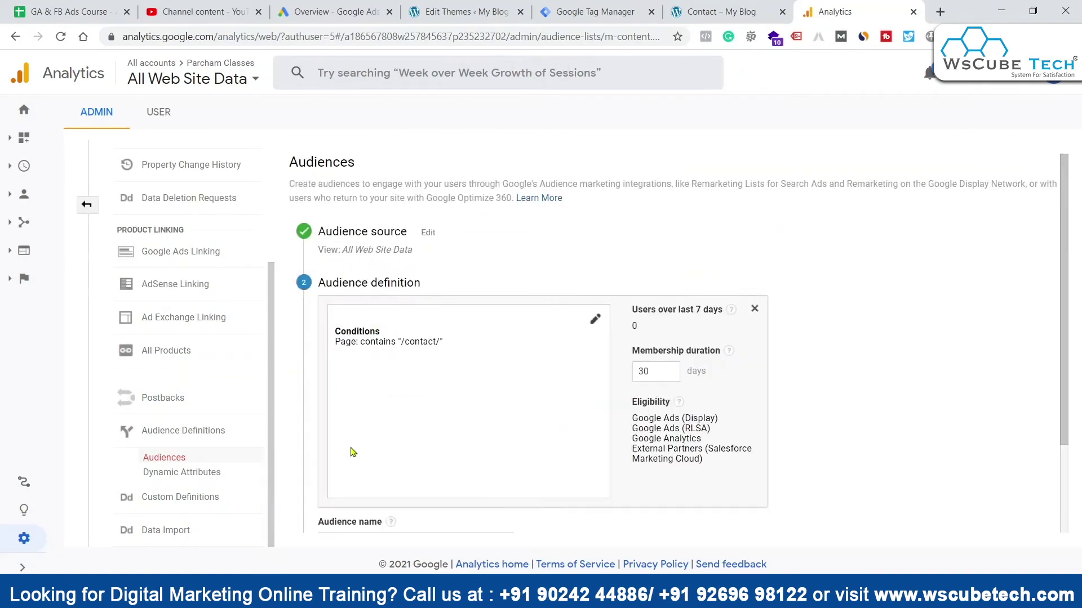
# Name the audience Contact Page Visitors with a 540-day membership duration.
pyautogui.scroll(-2, 513, 430)
pyautogui.click(376, 425)
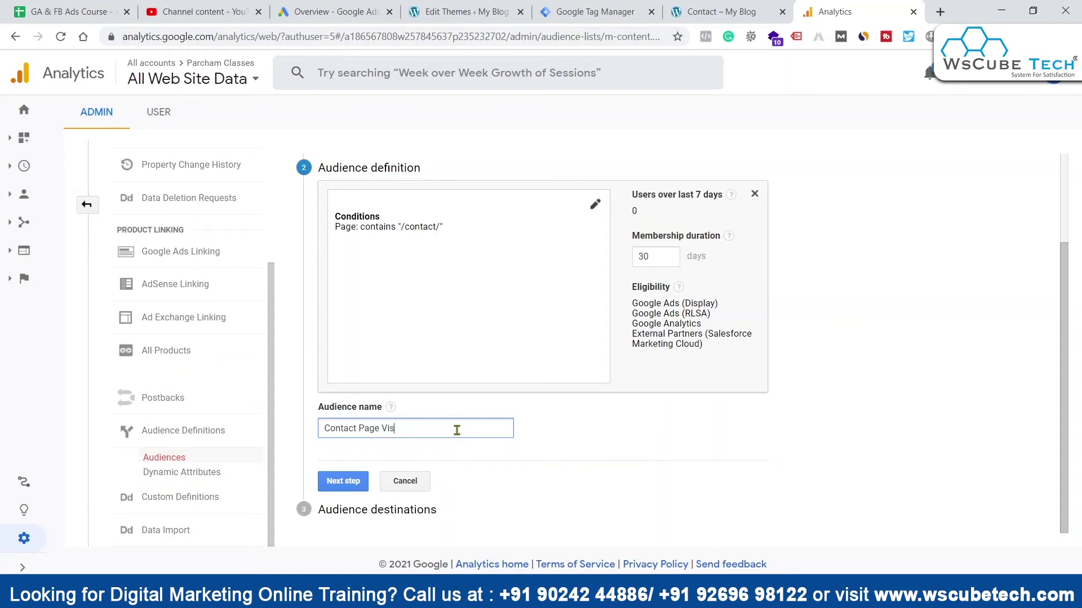
pyautogui.moveTo(659, 257); pyautogui.dragTo(634, 257)
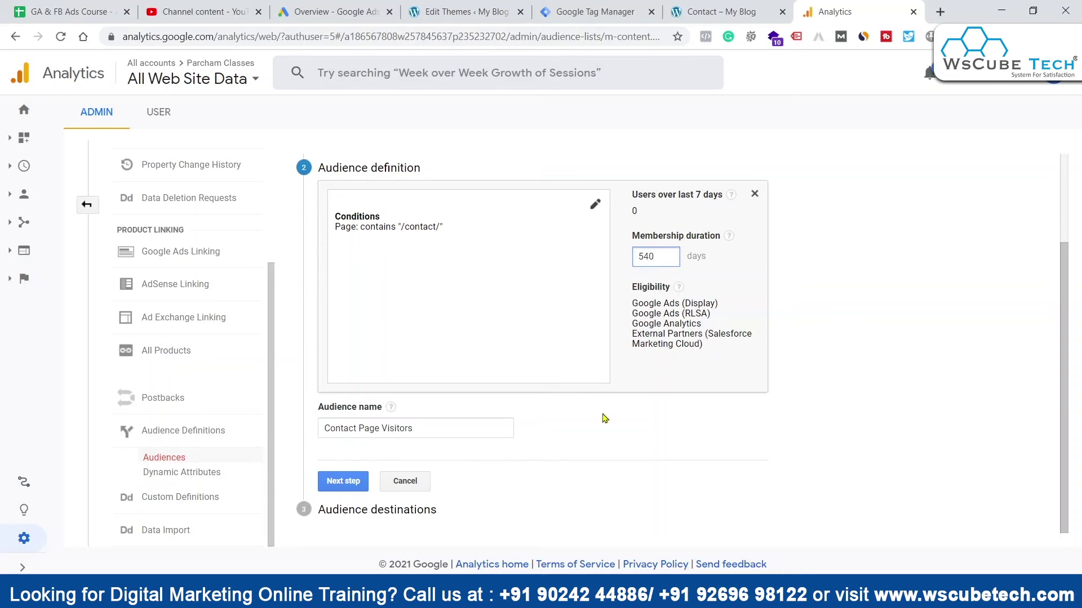
pyautogui.click(322, 483)
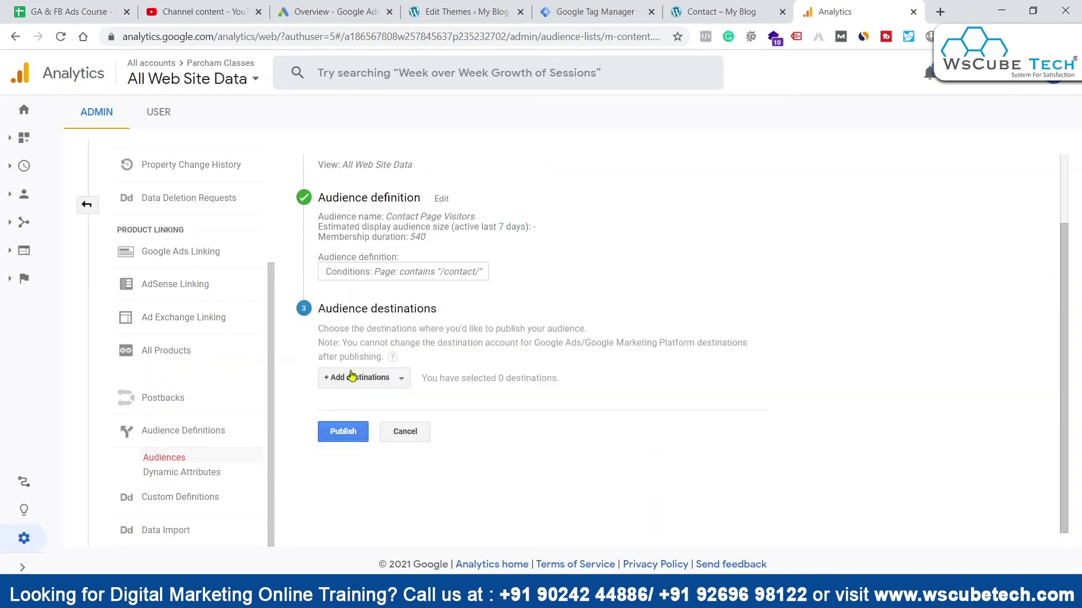
# Publish the audience to the Google Ads account and the Parcham Classes property.
pyautogui.click(373, 382)
pyautogui.click(360, 471)
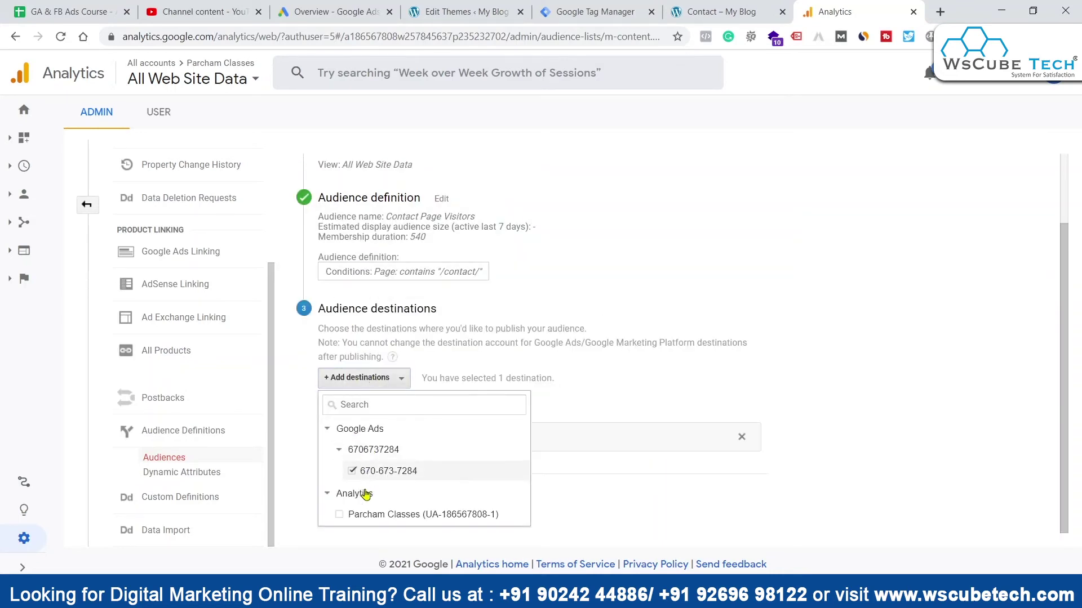
pyautogui.click(355, 514)
pyautogui.click(937, 322)
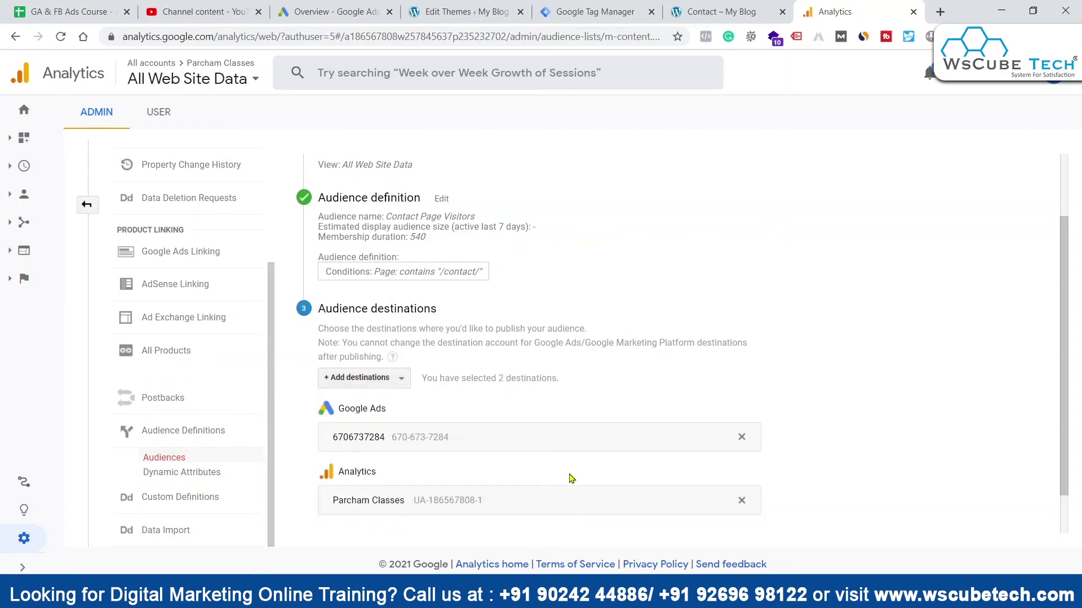
pyautogui.scroll(-1, 571, 478)
pyautogui.click(338, 510)
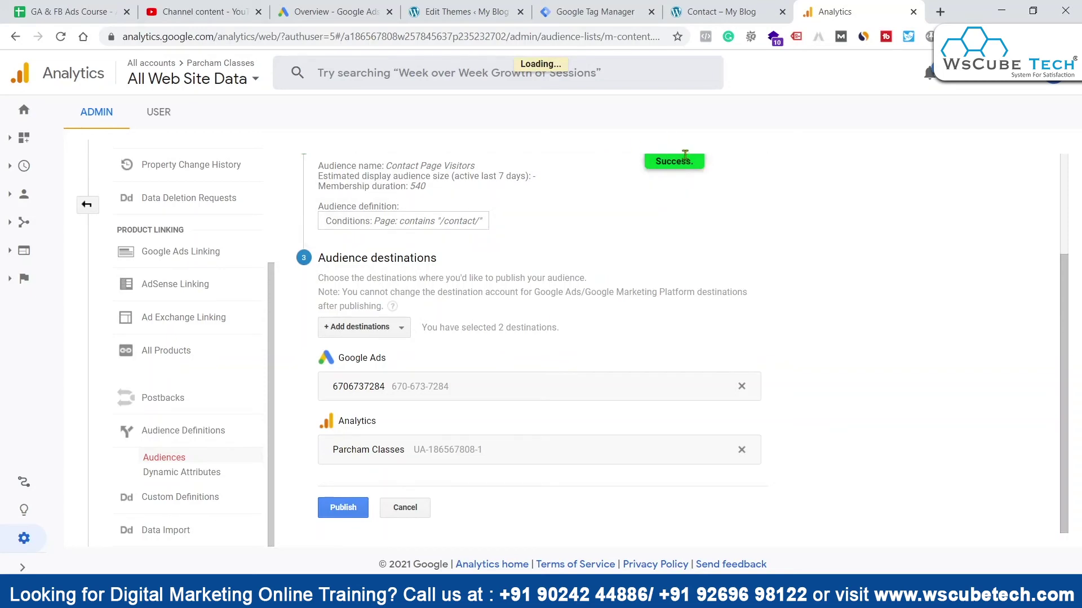
pyautogui.click(273, 11)
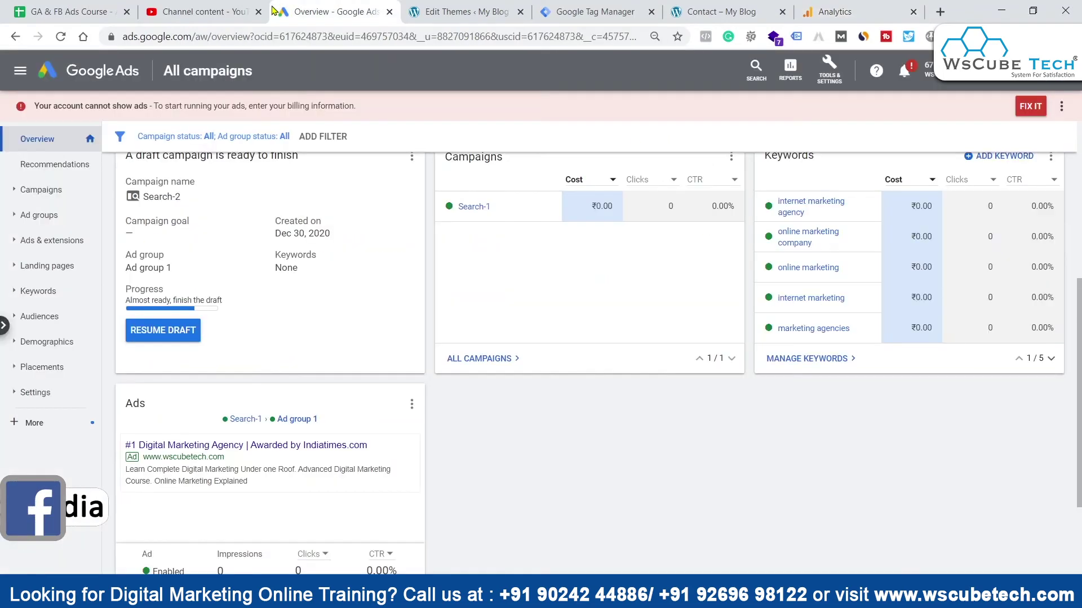
# Open the Audience manager from Google Ads' Tools & Settings.
pyautogui.scroll(5, 564, 254)
pyautogui.click(830, 70)
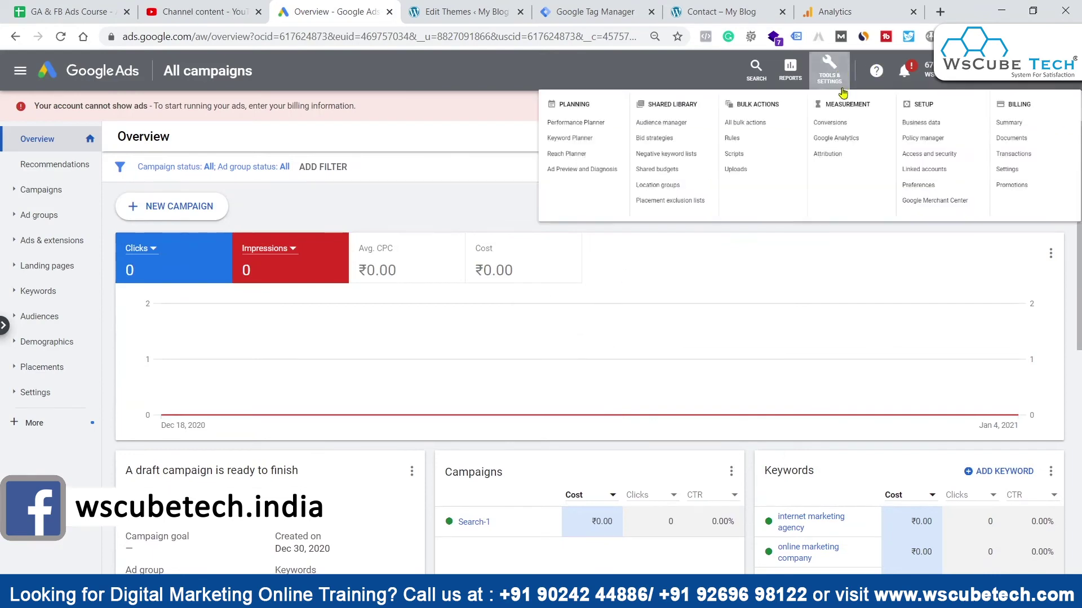
pyautogui.click(482, 147)
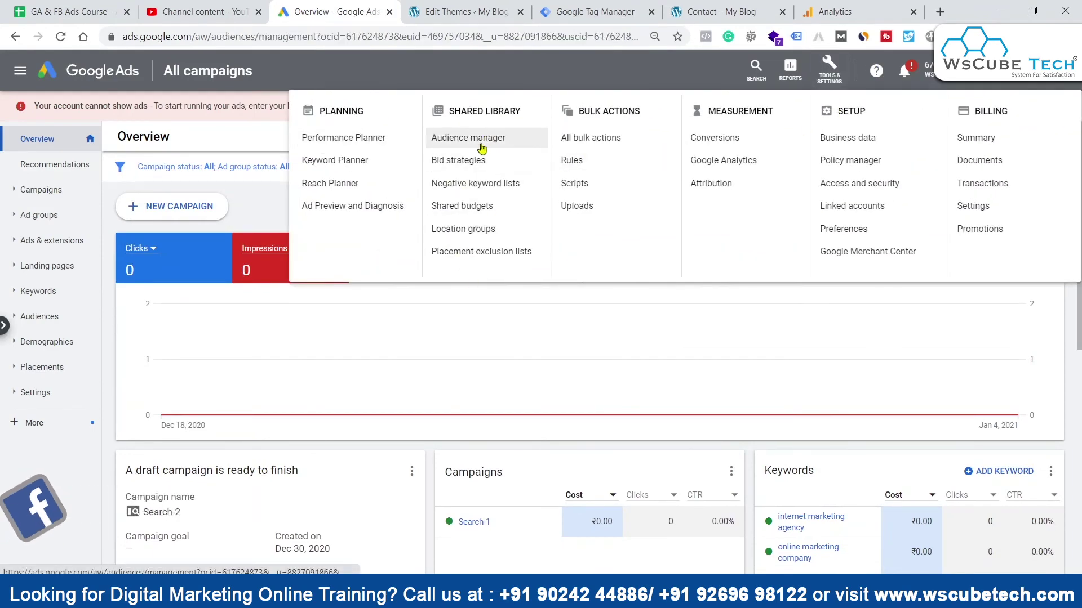